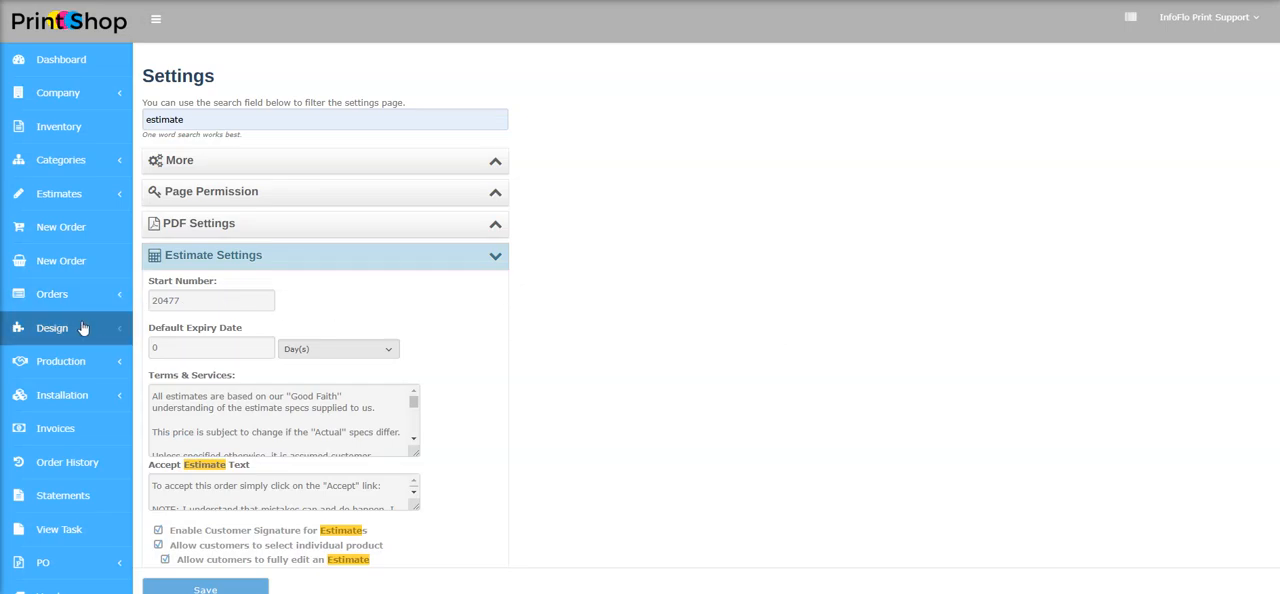
# Examine the default estimate reminder option in Estimate Settings, including its interval and the available time units
pyautogui.scroll(-3, 86, 329)
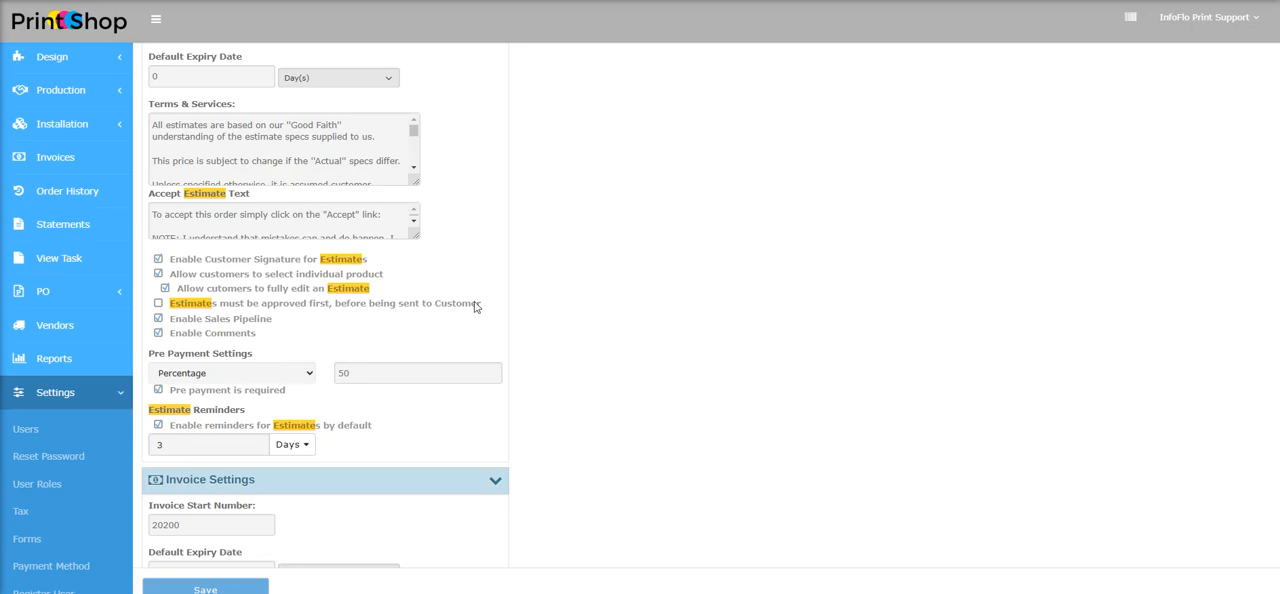
pyautogui.scroll(3, 436, 310)
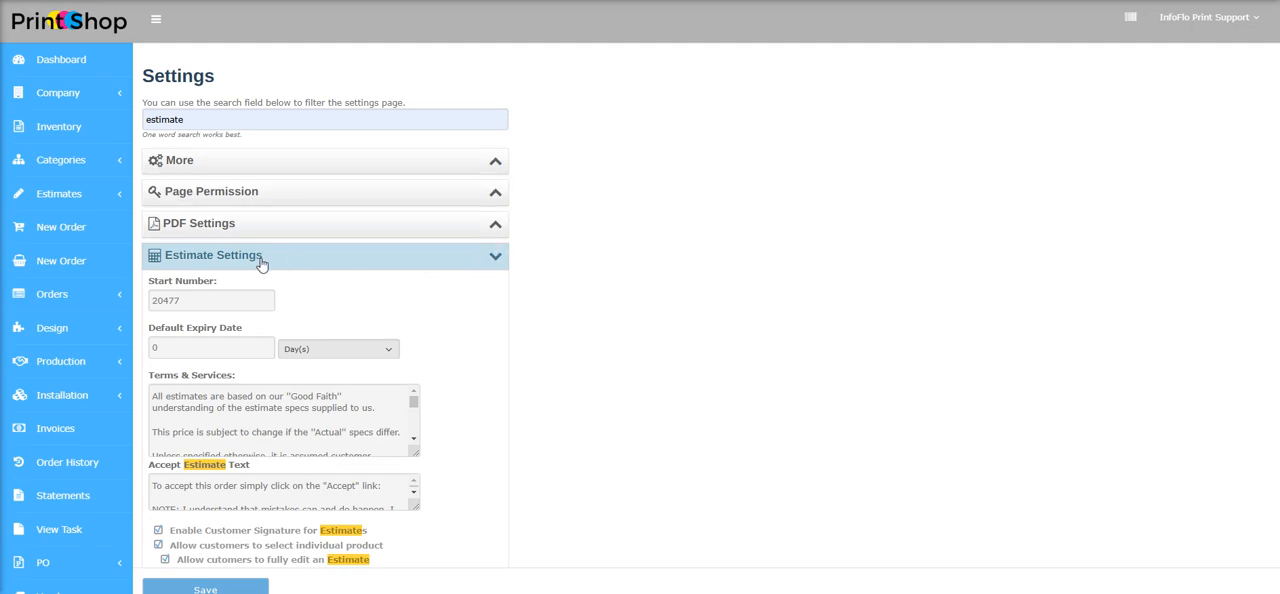
pyautogui.scroll(-1, 340, 284)
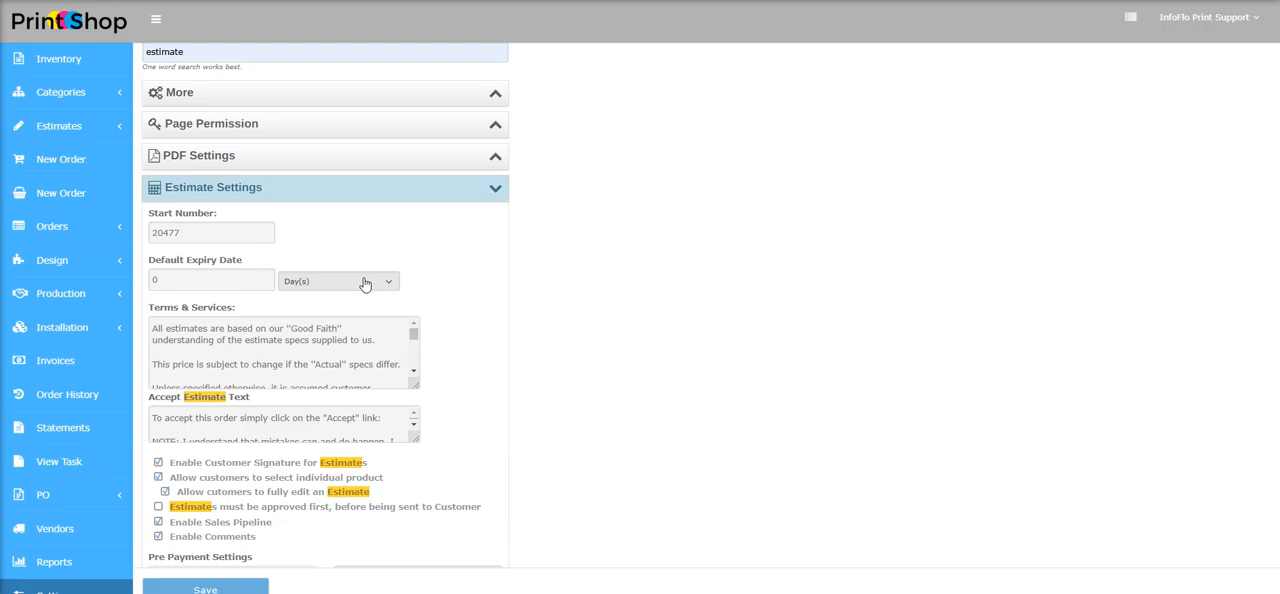
pyautogui.scroll(-3, 479, 244)
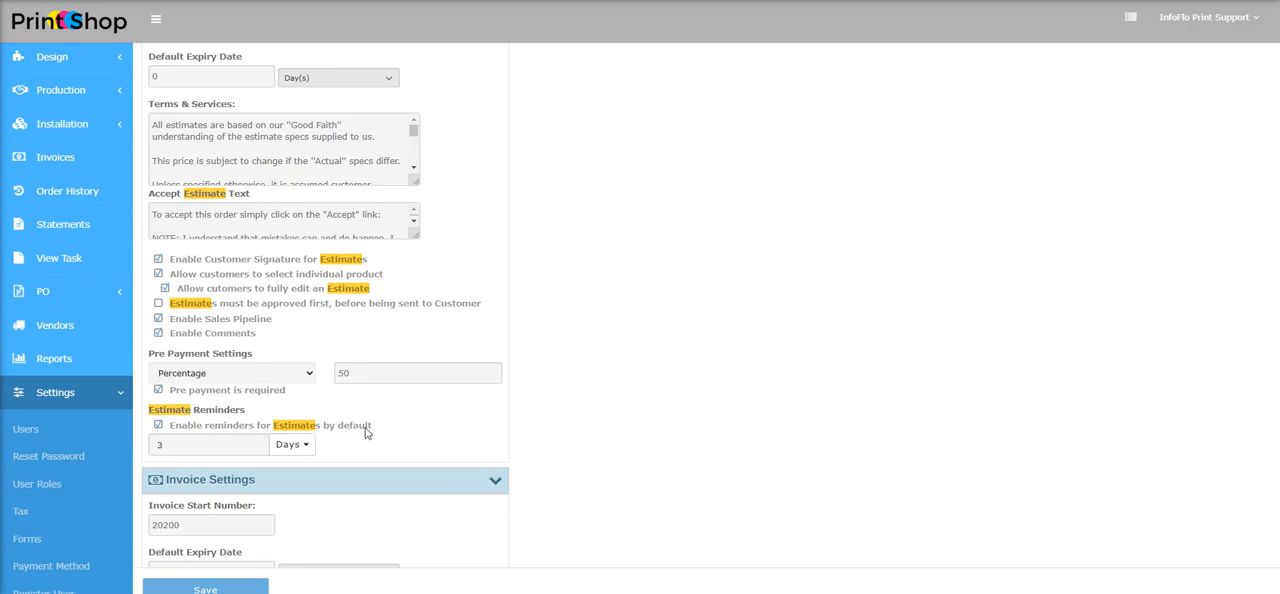
pyautogui.click(308, 446)
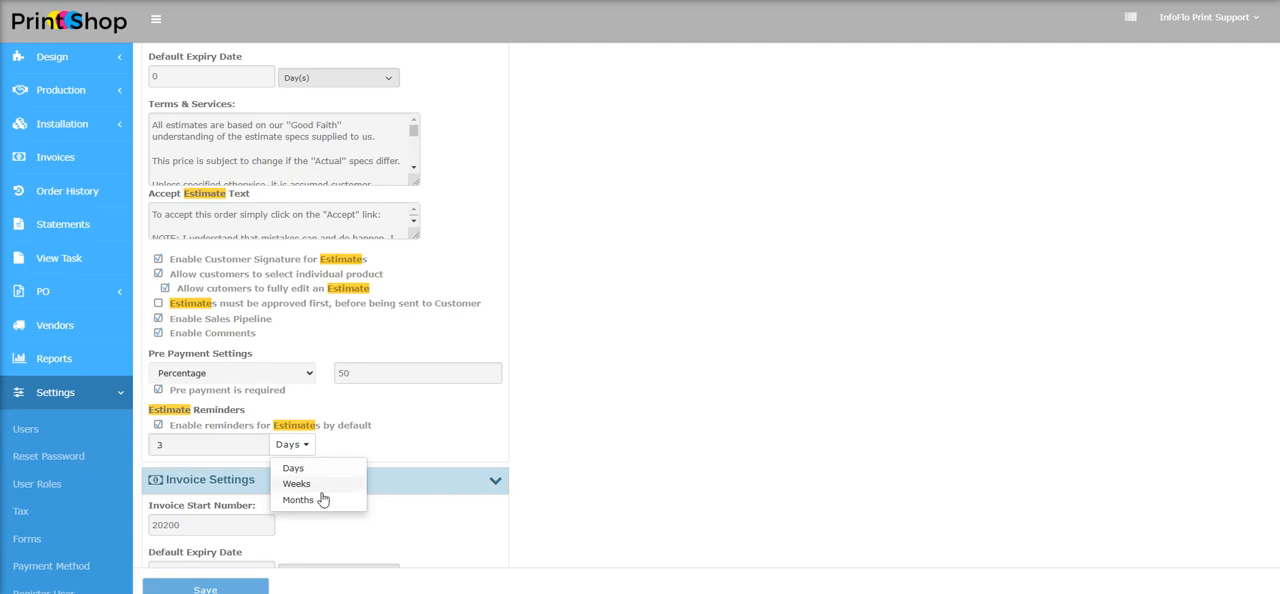
pyautogui.click(189, 441)
pyautogui.moveTo(190, 444); pyautogui.dragTo(155, 444)
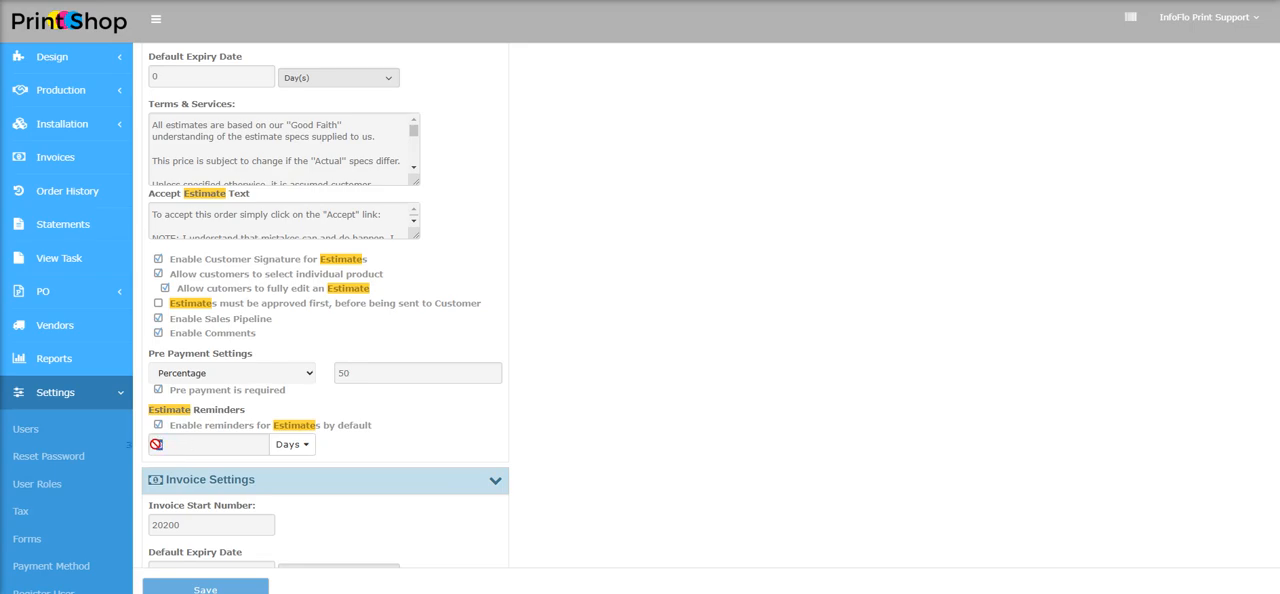
pyautogui.click(191, 441)
# Examine the default invoice reminder option in Invoice Settings, including its interval and the available time units
pyautogui.scroll(-3, 511, 331)
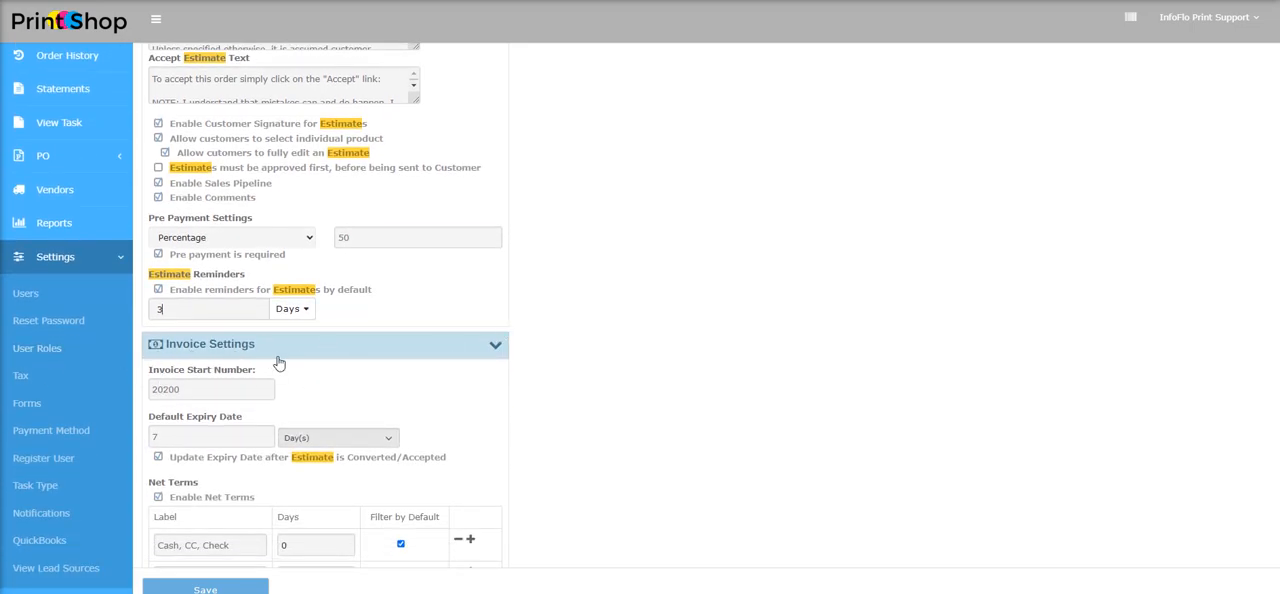
pyautogui.scroll(-9, 445, 360)
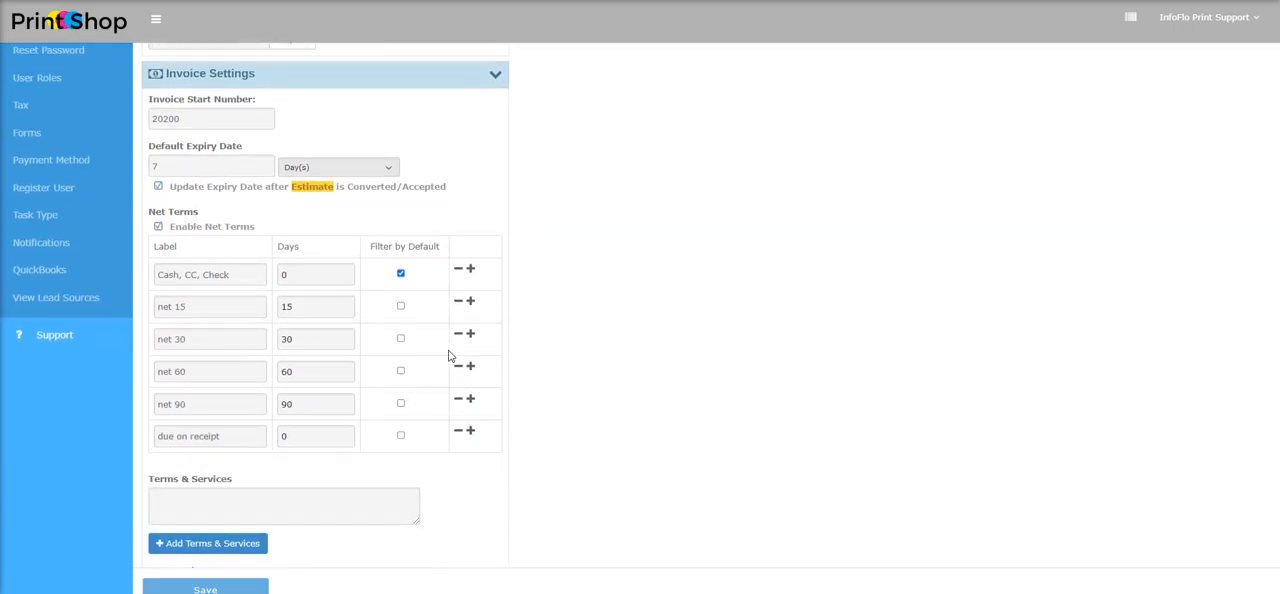
pyautogui.scroll(-10, 451, 347)
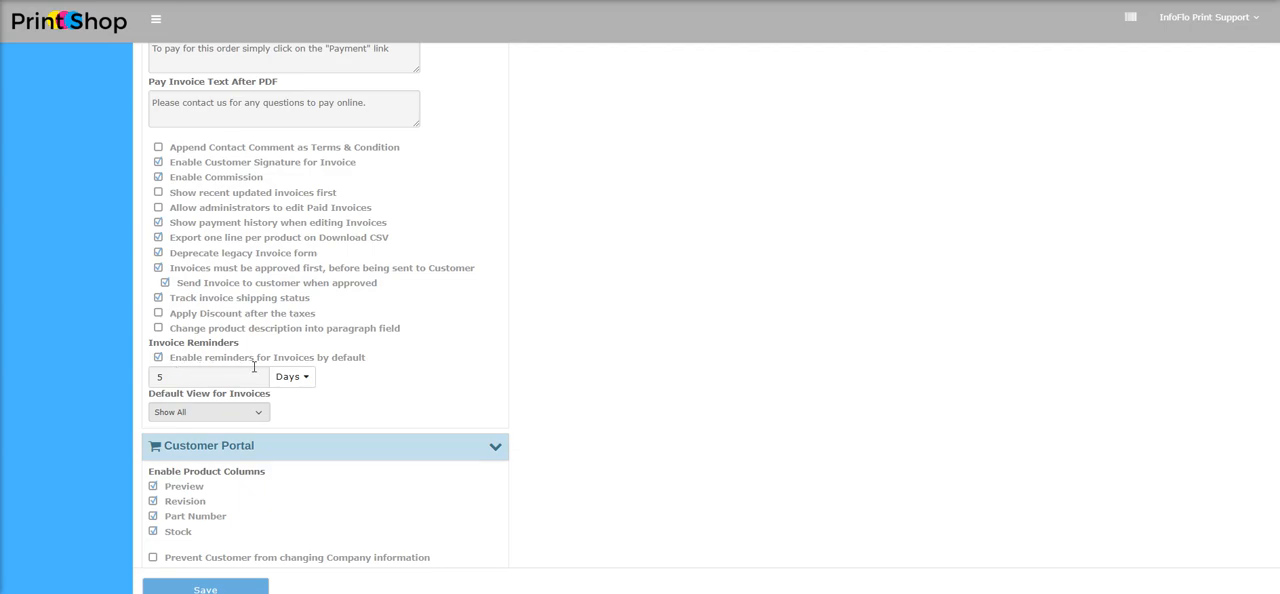
pyautogui.click(304, 384)
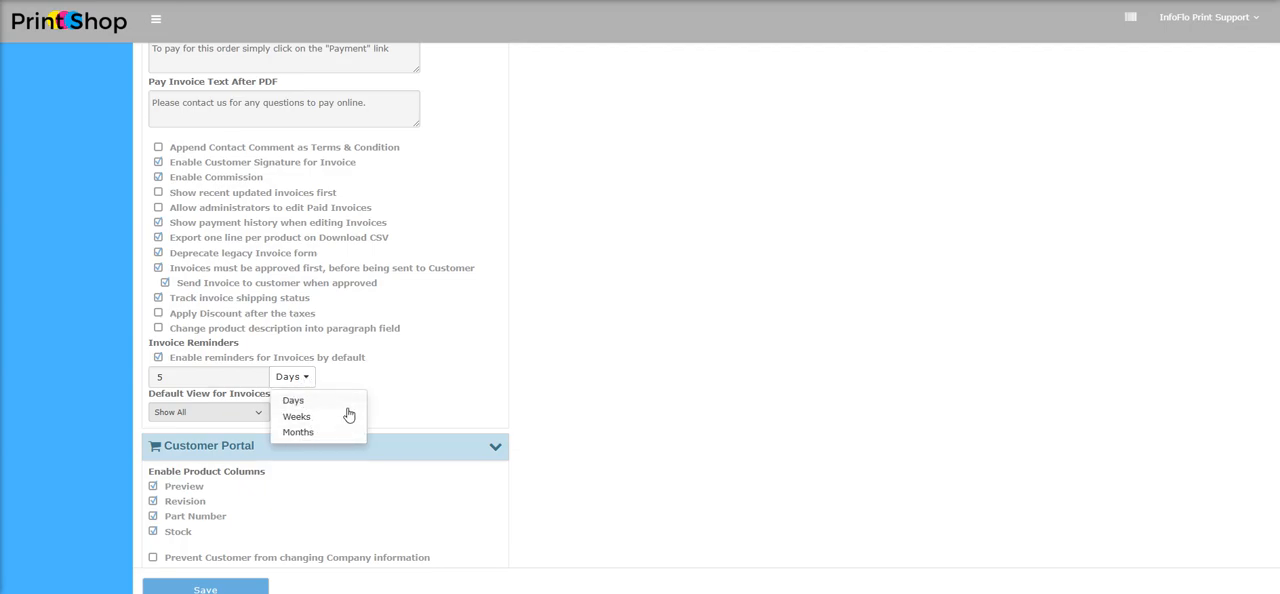
pyautogui.click(350, 383)
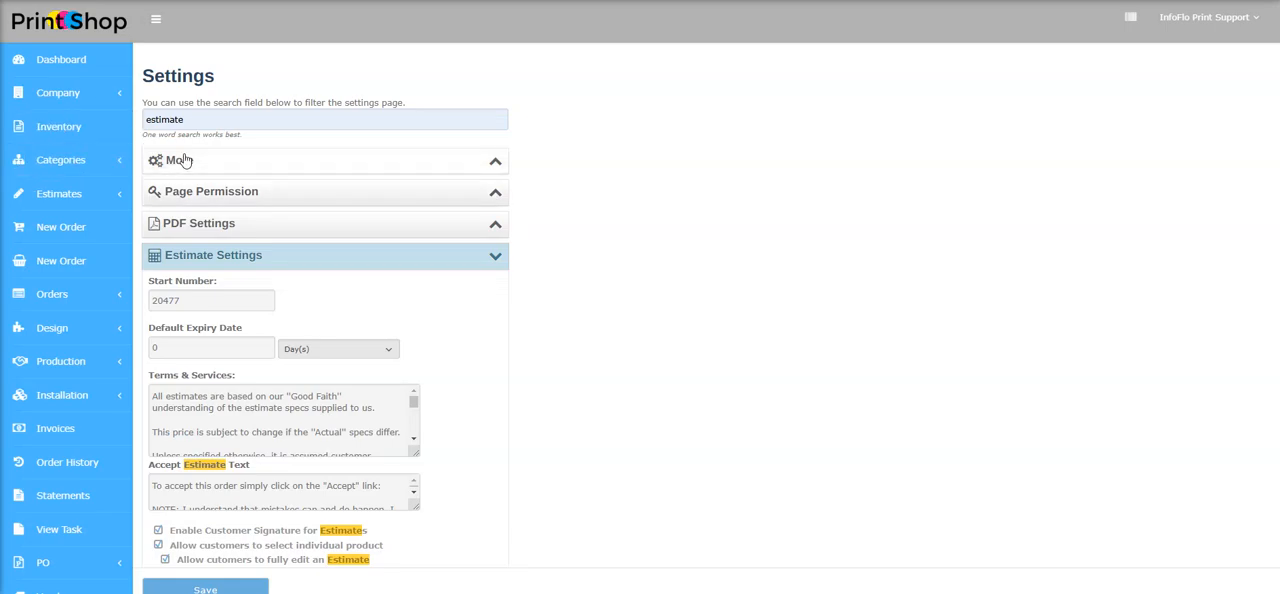
# Filter the settings by "order" and collapse the Email, Page Permission, PDF, Customer Portal, Printshop and Vendor sections to reach Order Settings
pyautogui.doubleClick(203, 120)
pyautogui.write('order')
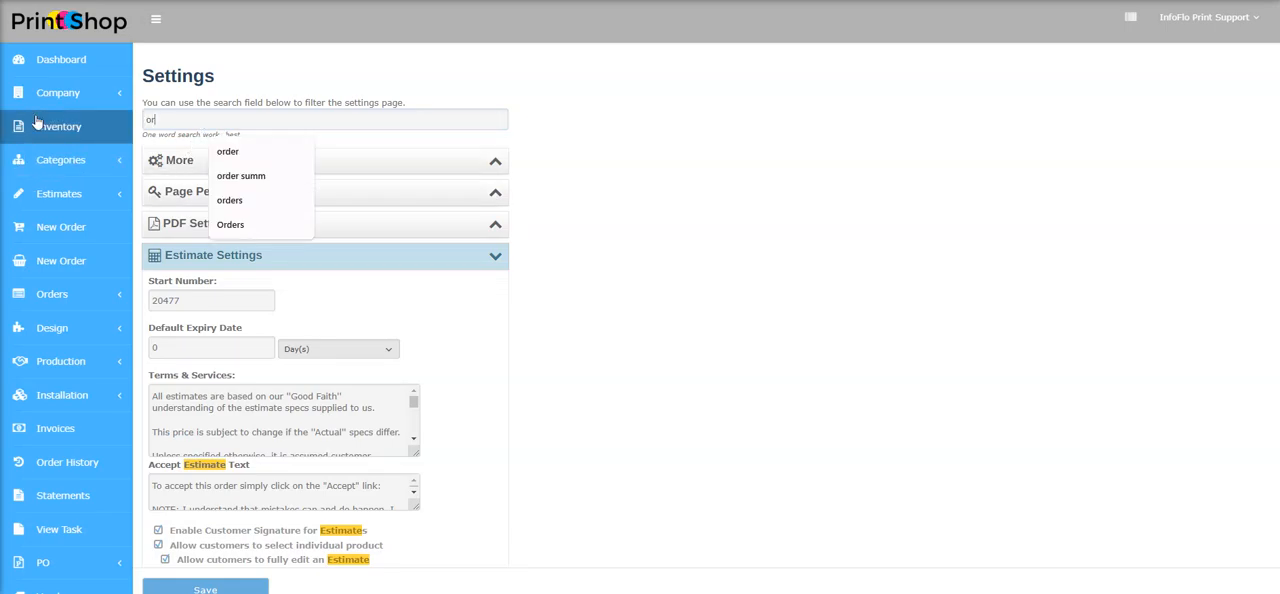
pyautogui.click(366, 160)
pyautogui.click(367, 204)
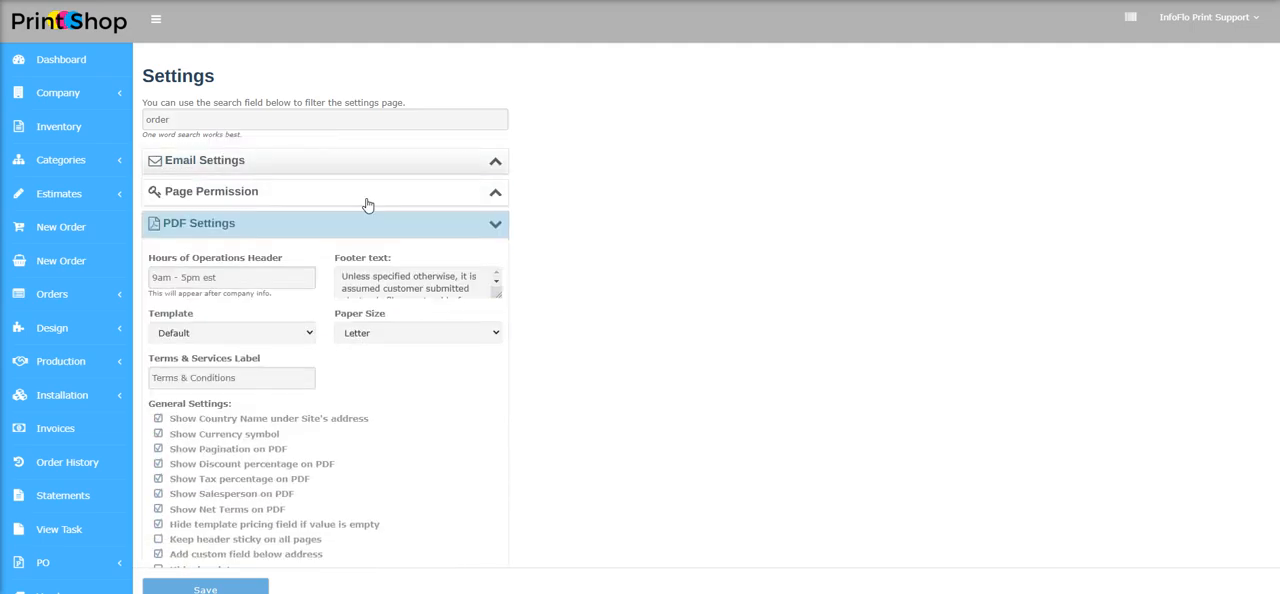
pyautogui.click(300, 228)
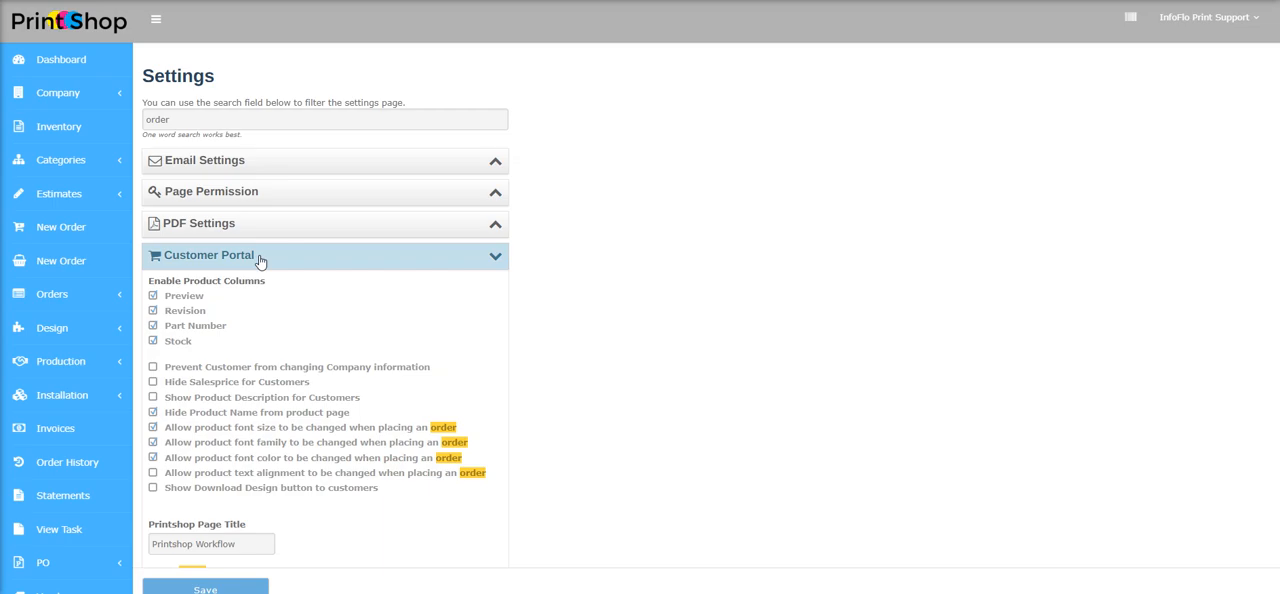
pyautogui.click(266, 258)
pyautogui.click(184, 290)
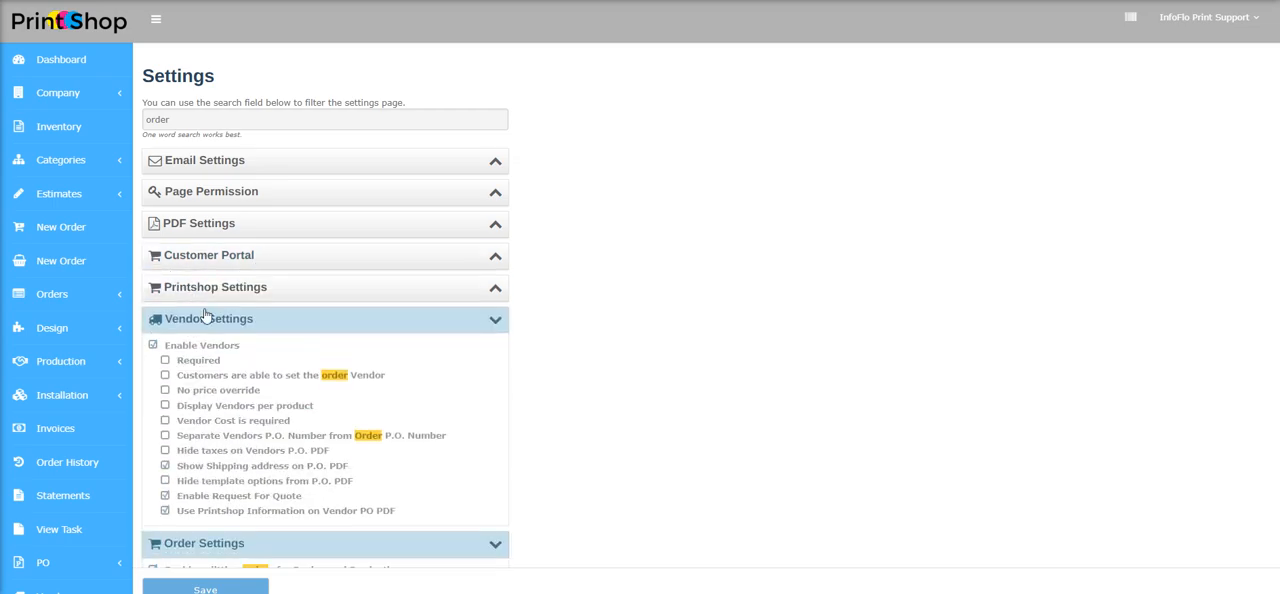
pyautogui.click(216, 319)
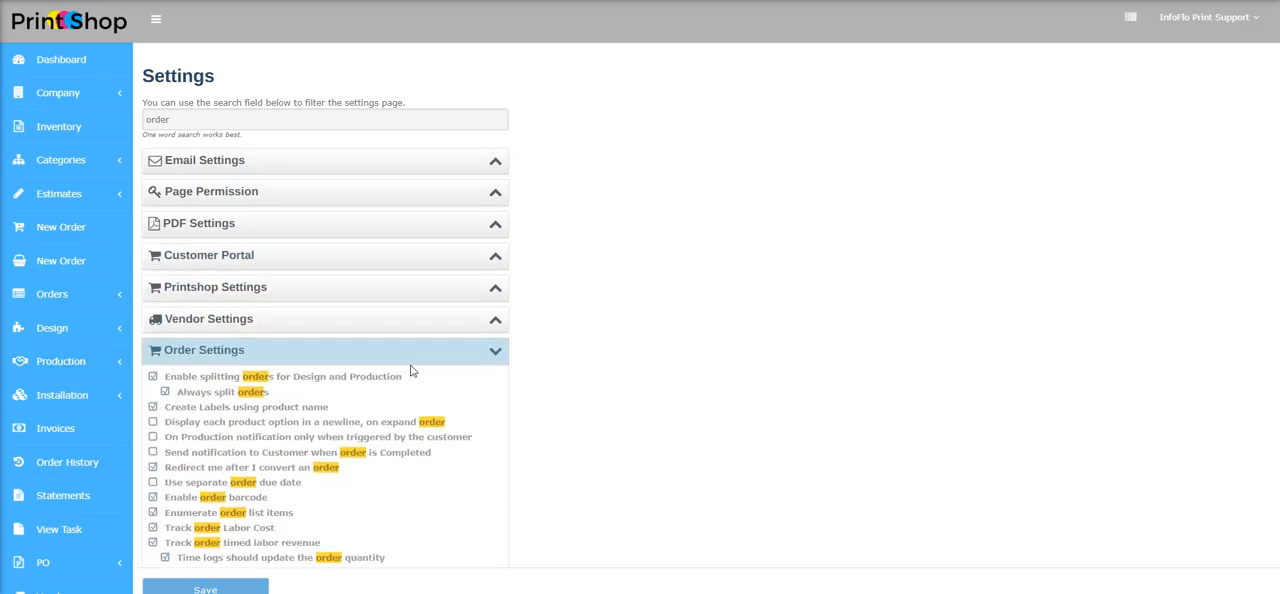
# Examine the default Design Proposal reminder option in Order Settings, including its interval and the available time units
pyautogui.scroll(-2, 611, 272)
pyautogui.scroll(-2, 358, 338)
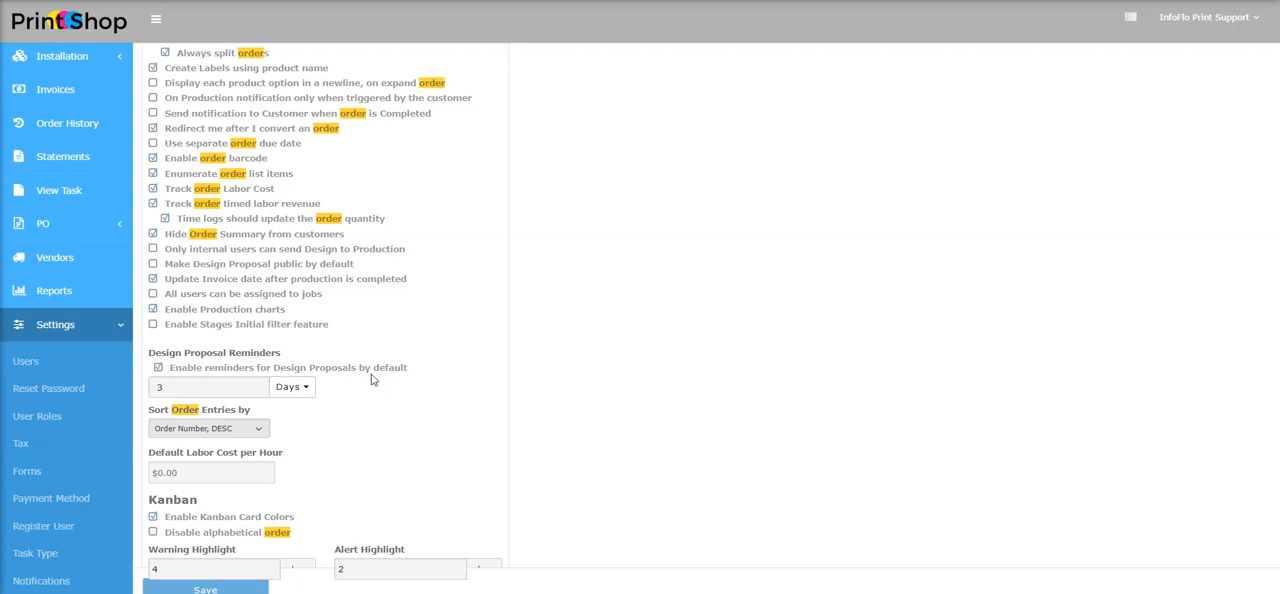
pyautogui.click(306, 390)
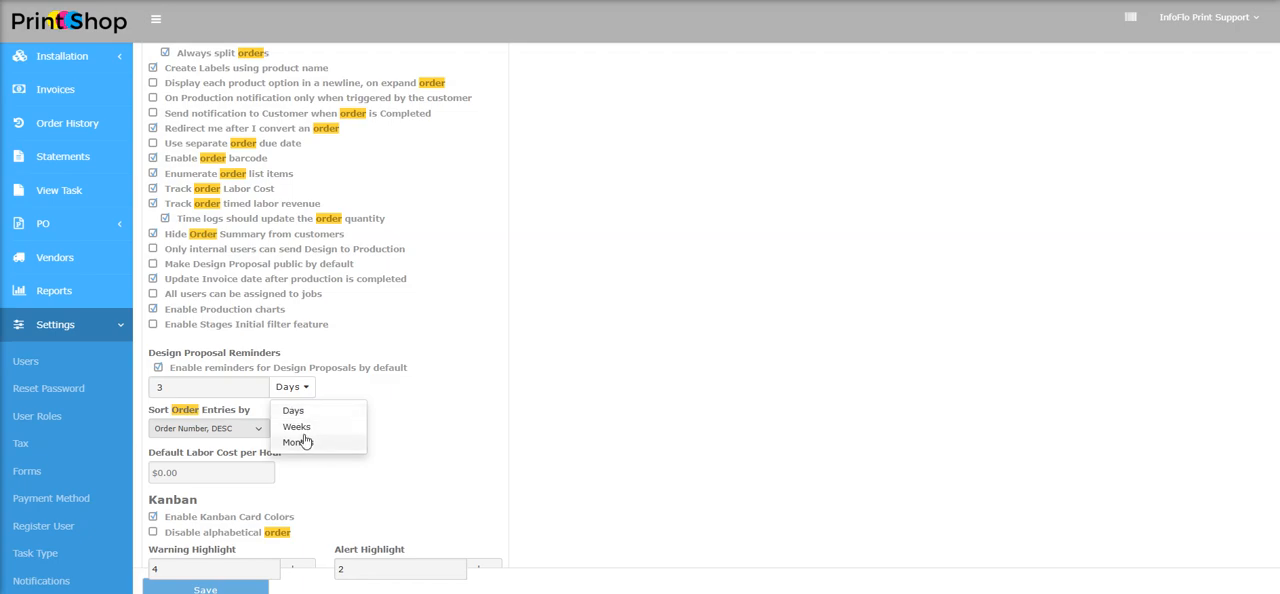
pyautogui.click(377, 392)
pyautogui.doubleClick(167, 387)
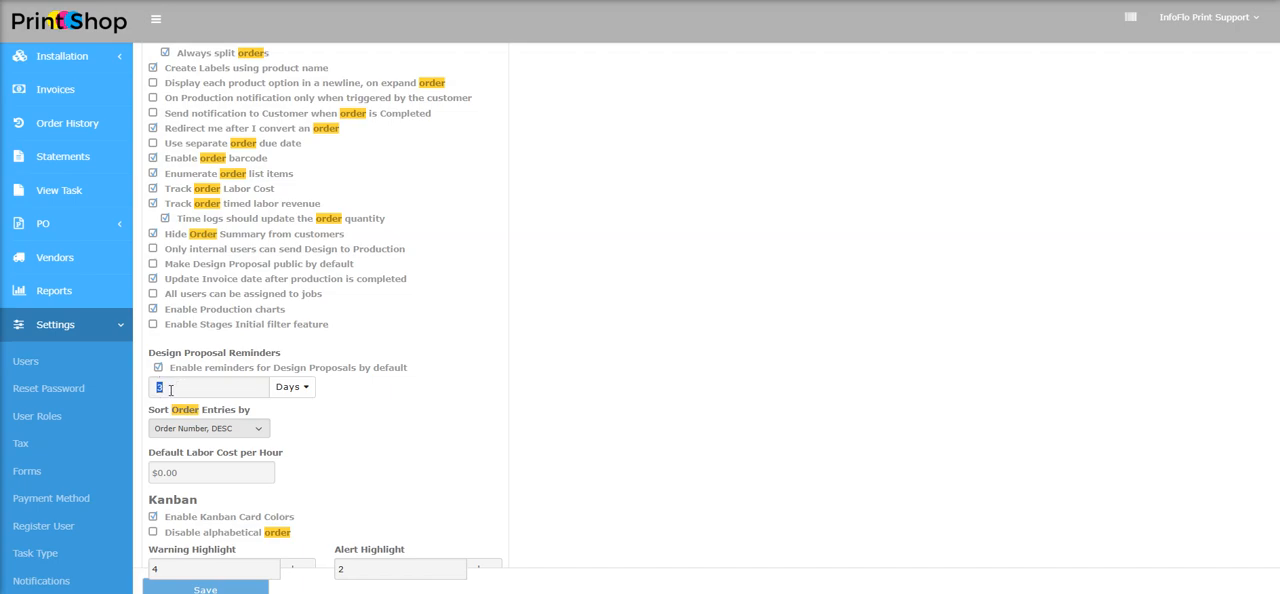
pyautogui.click(187, 384)
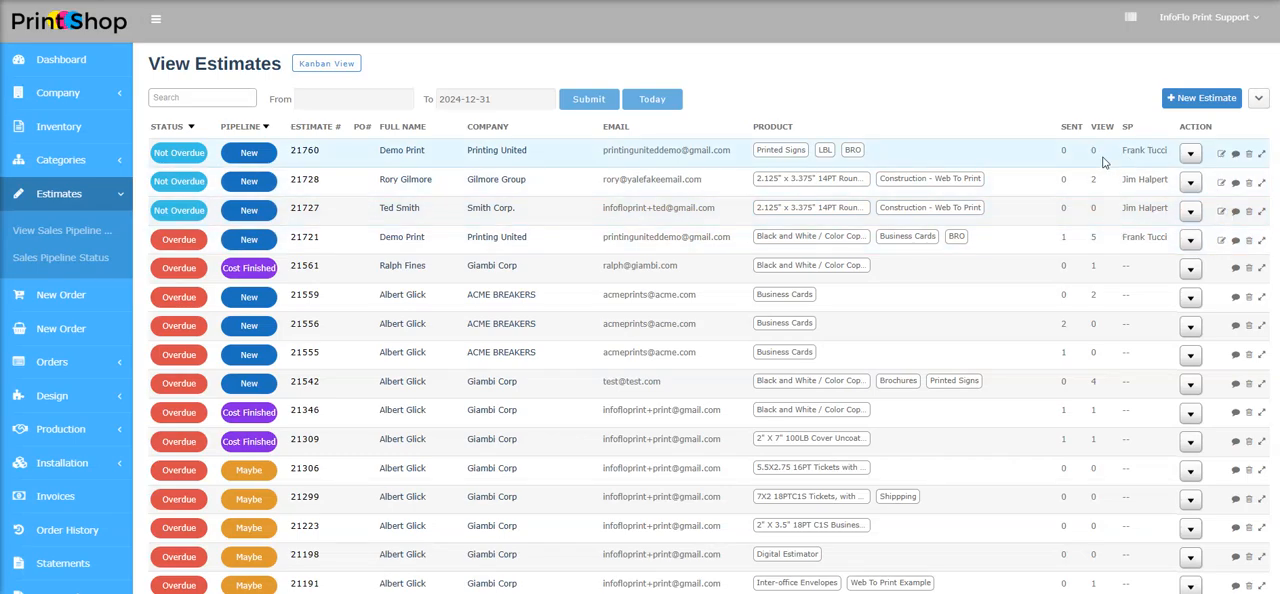
# Preview the Send Estimates email for the first listed estimate and cancel it without sending
pyautogui.click(1189, 154)
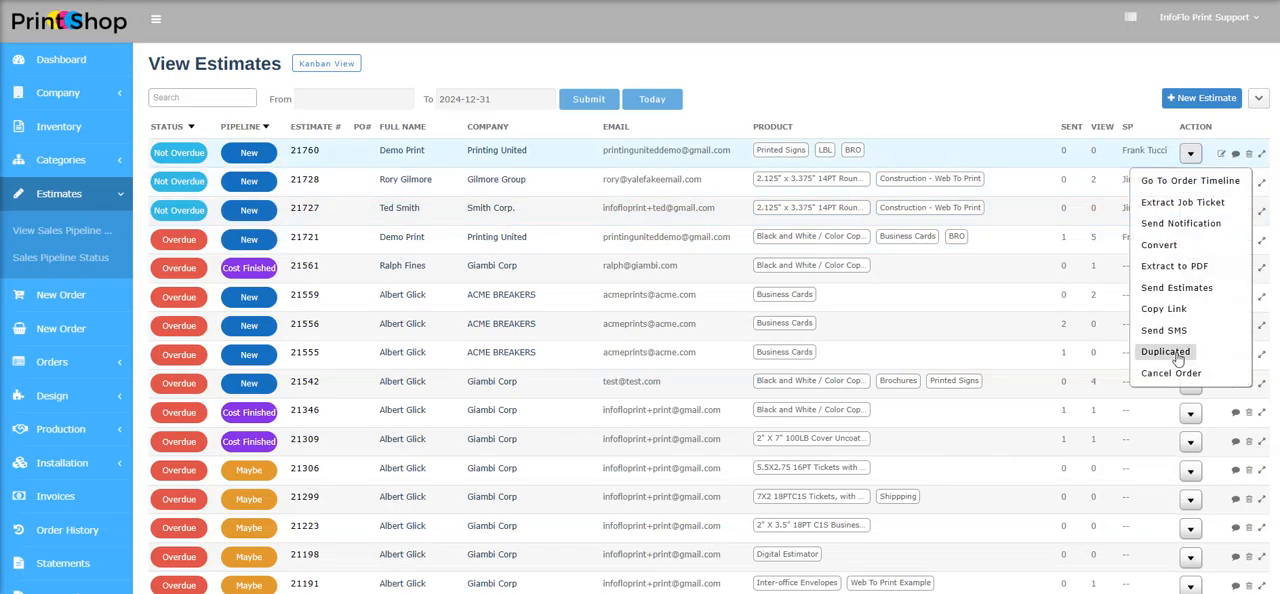
pyautogui.click(1162, 288)
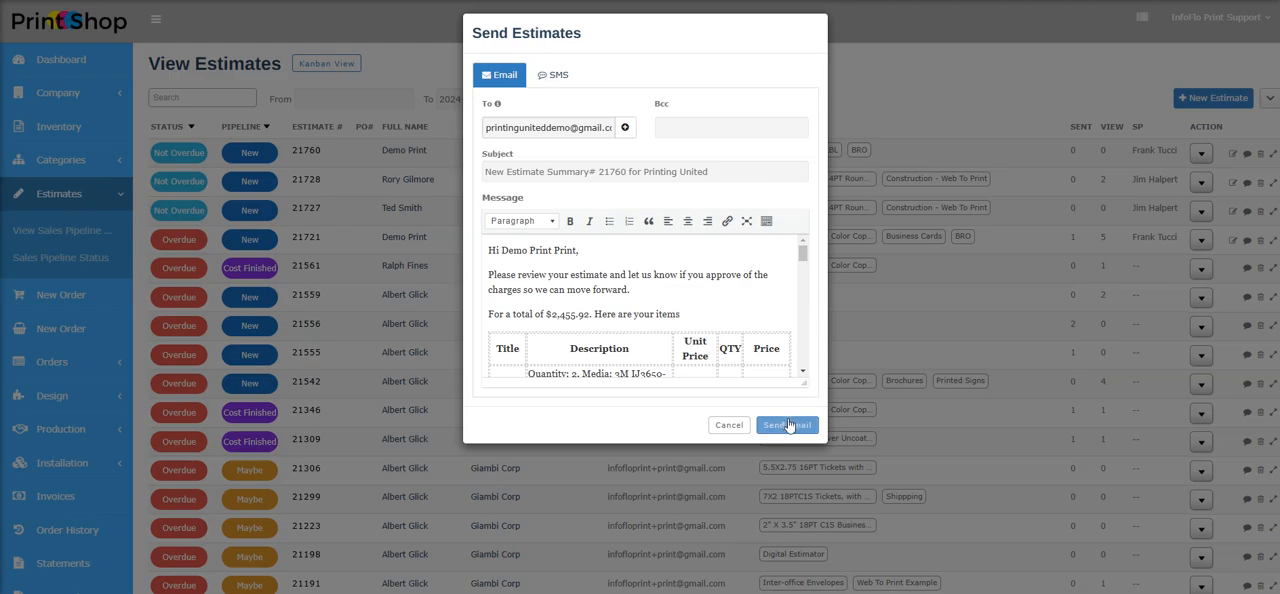
pyautogui.click(730, 427)
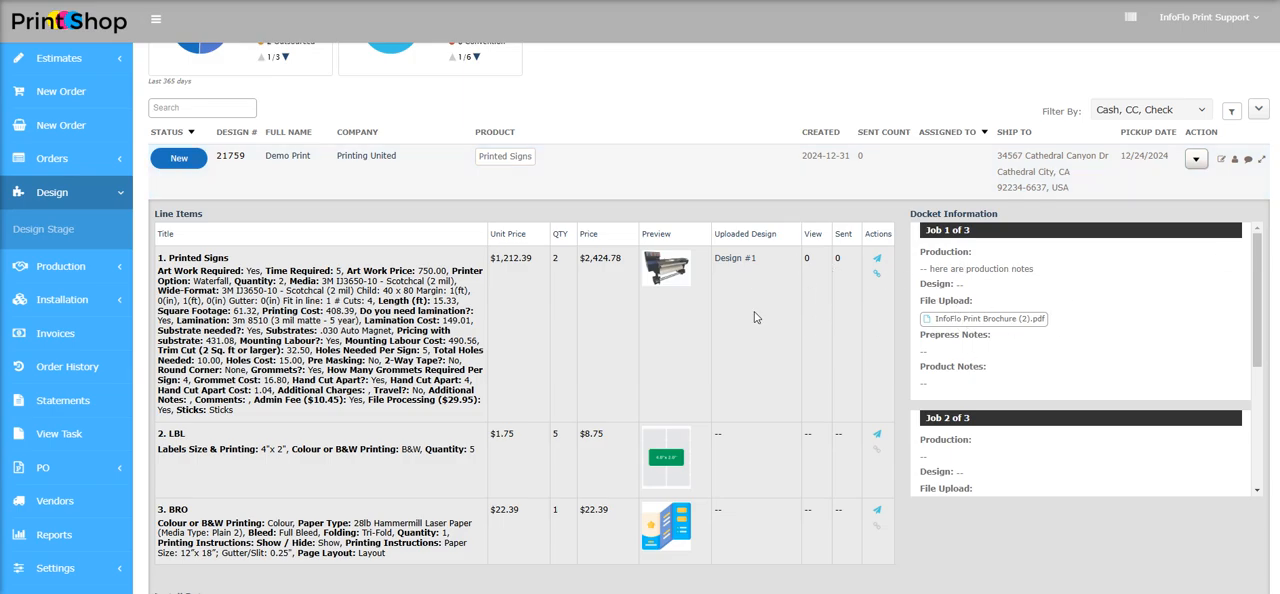
# In the Printed Signs design proposal, review the reminder start and end dates and set the reminder interval to 1 day
pyautogui.click(877, 258)
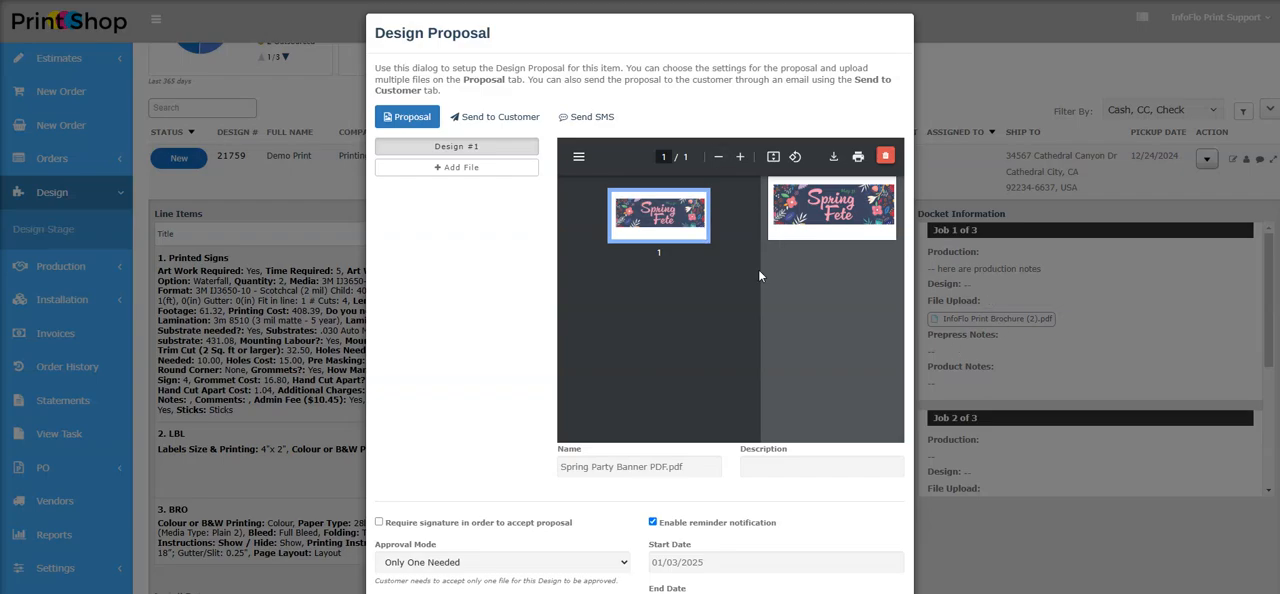
pyautogui.scroll(-3, 729, 256)
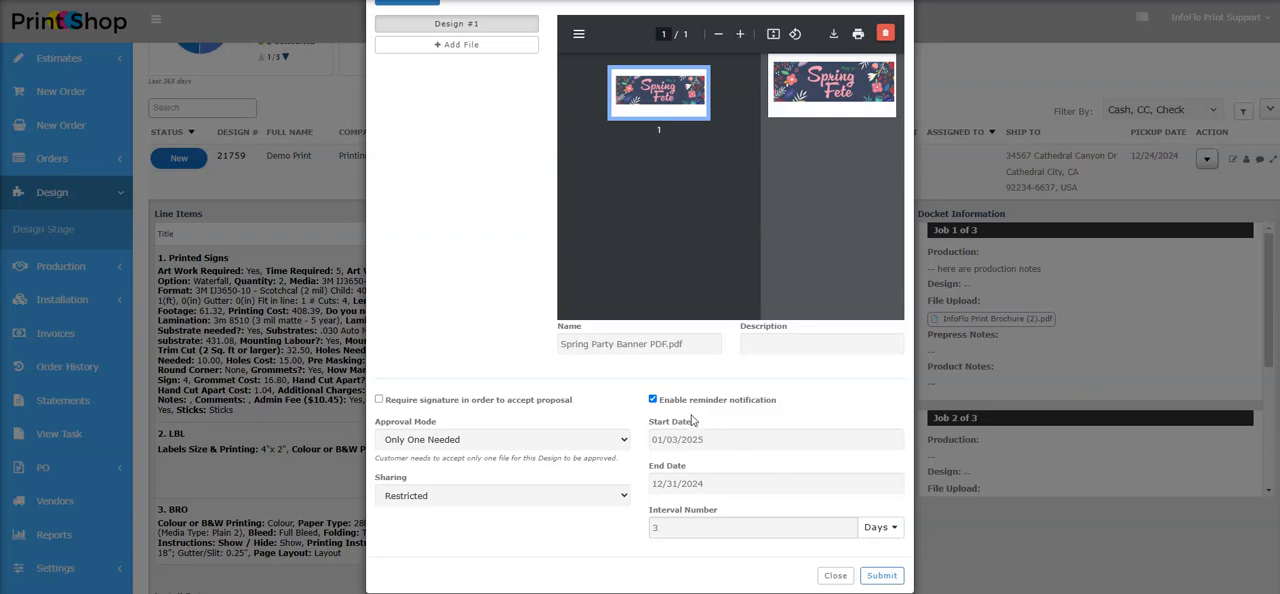
pyautogui.click(737, 435)
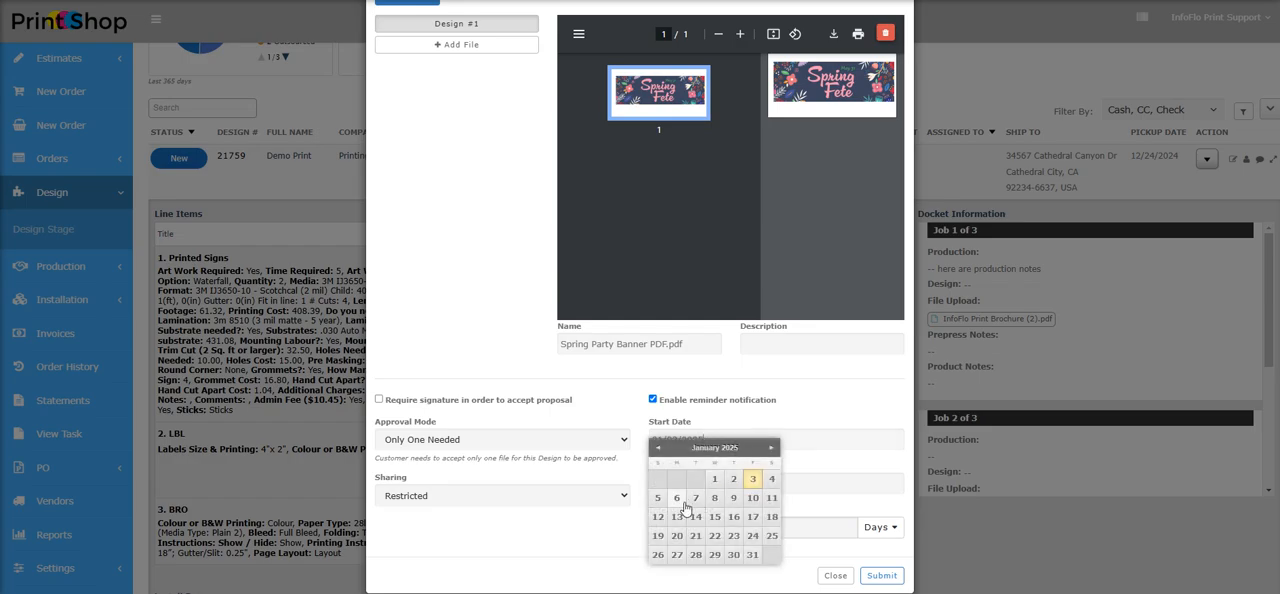
pyautogui.click(752, 480)
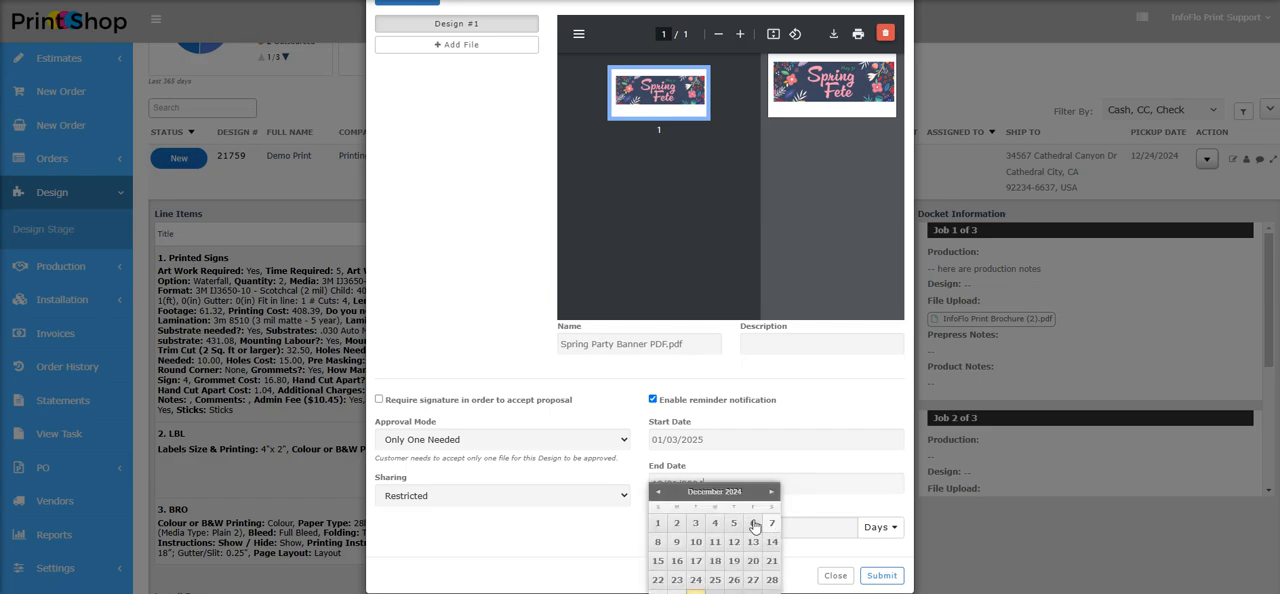
pyautogui.click(850, 497)
pyautogui.moveTo(704, 530); pyautogui.dragTo(592, 520)
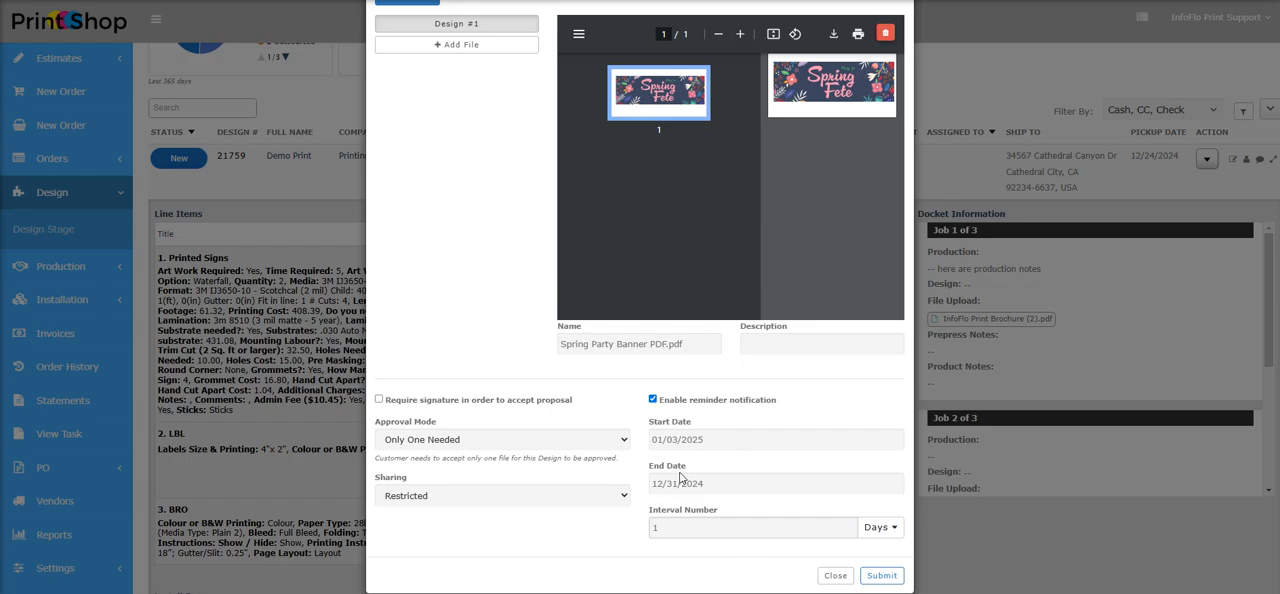
# Submit the Printed Signs design proposal and email it to the customer with the prepared message
pyautogui.scroll(2, 707, 459)
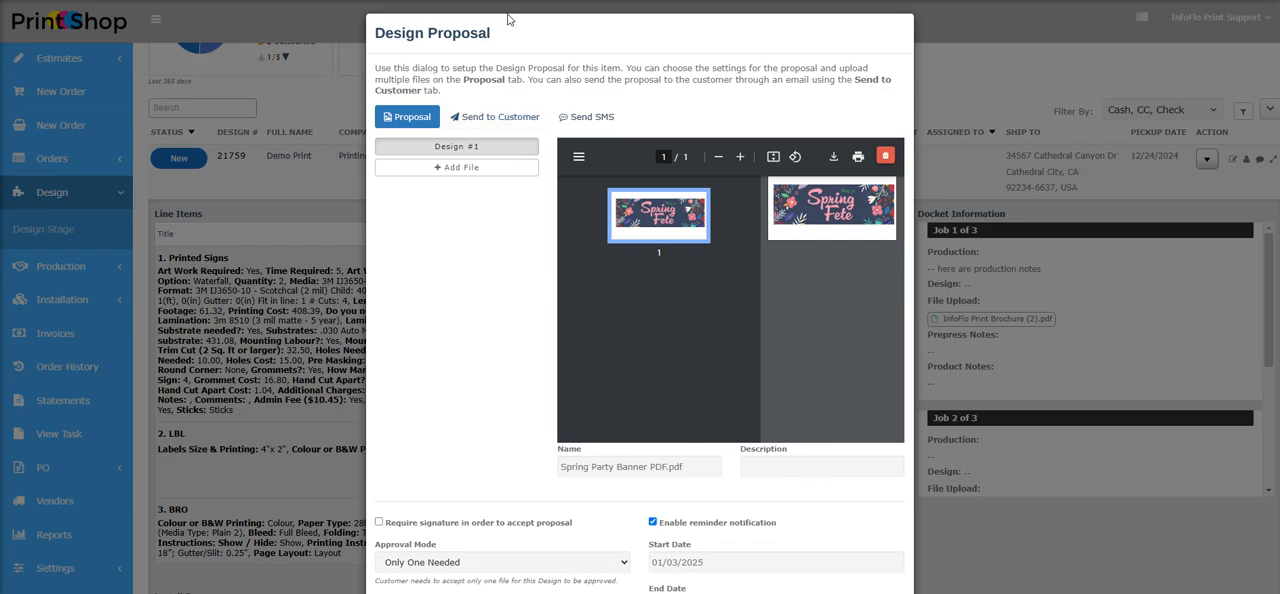
pyautogui.click(497, 117)
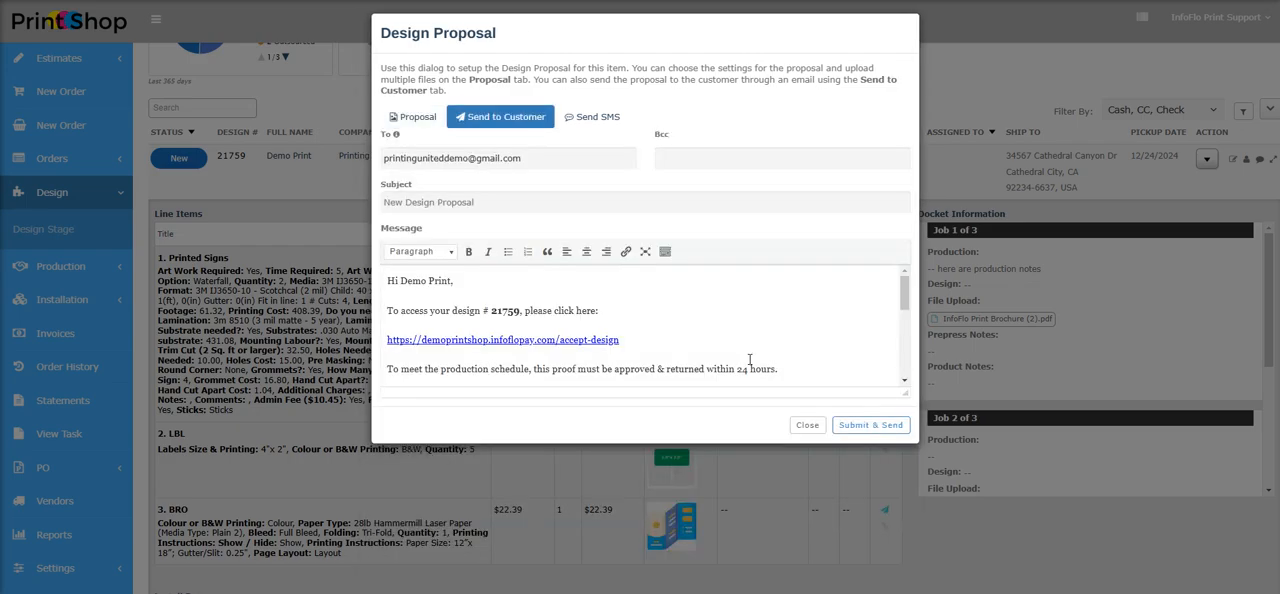
pyautogui.click(876, 429)
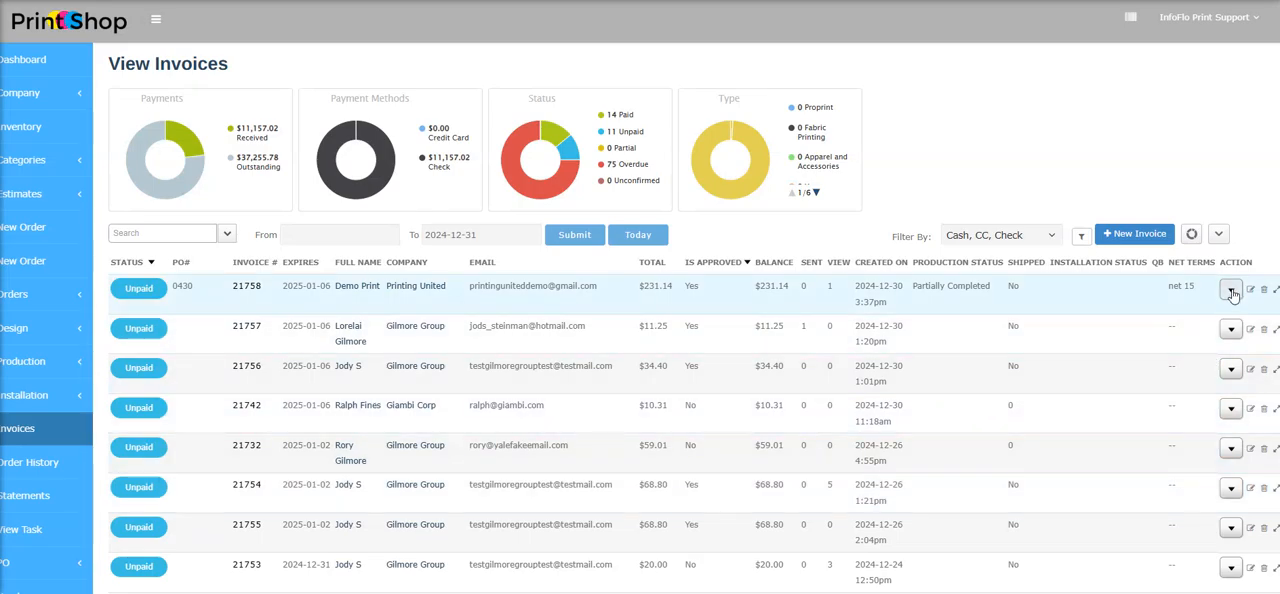
# Email the first listed Printing United invoice to the customer using the prepared message
pyautogui.click(1231, 289)
pyautogui.scroll(-1, 1229, 510)
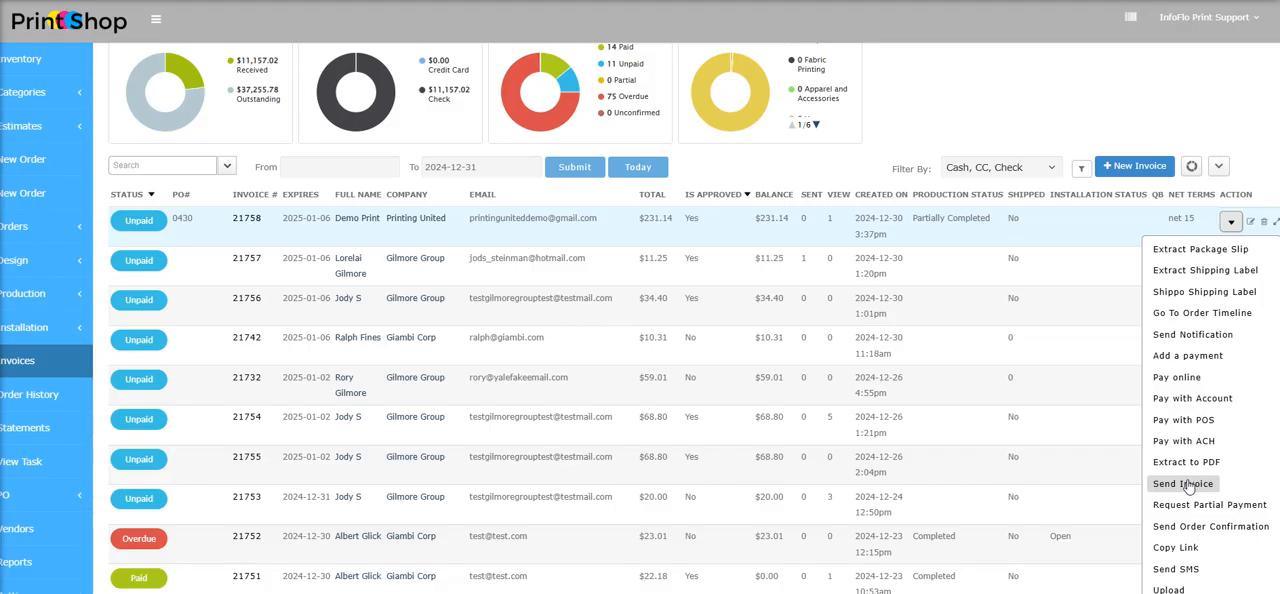
pyautogui.click(1183, 484)
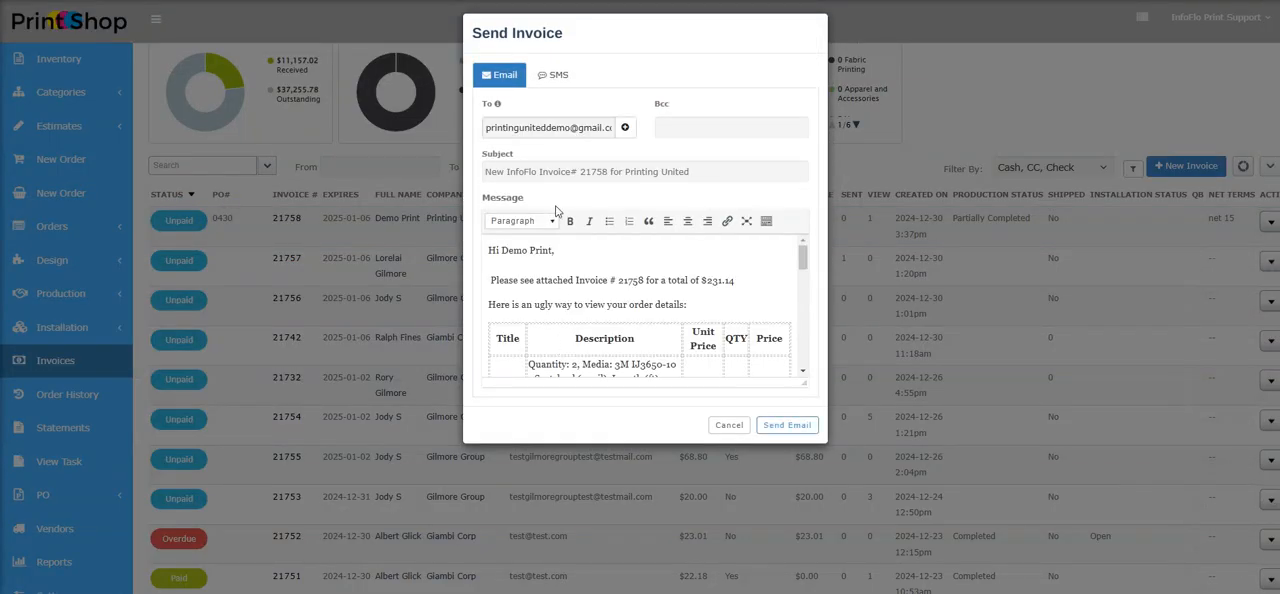
pyautogui.click(808, 429)
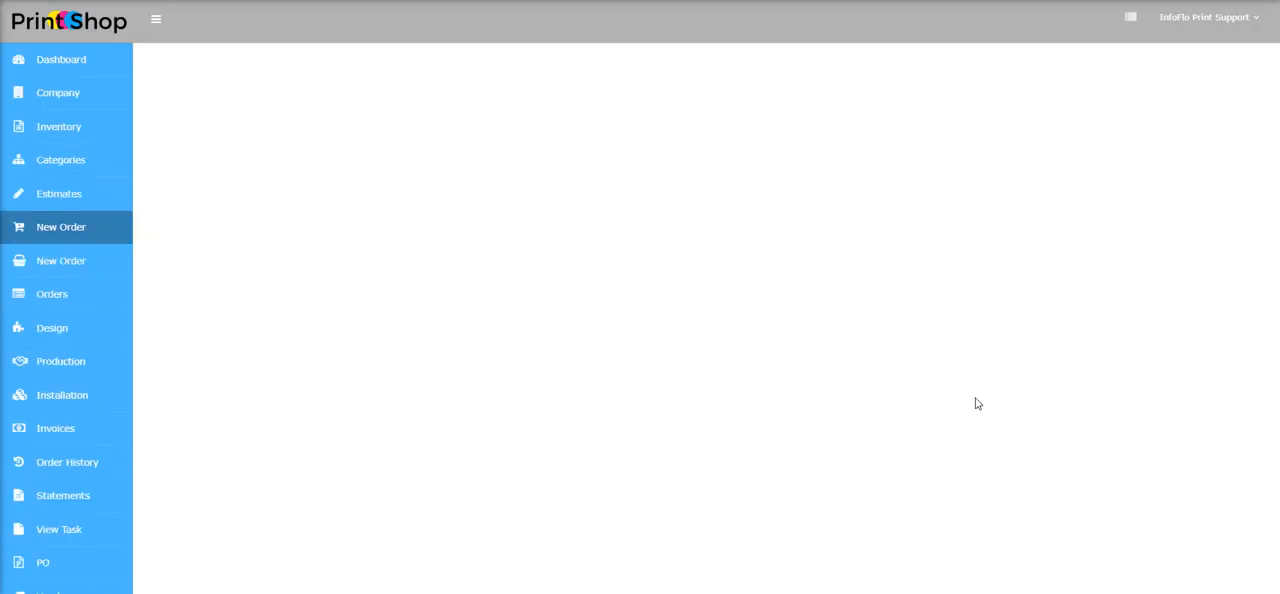
# In the order's Reminder section, switch the reminder notification off and back on
pyautogui.scroll(-15, 551, 251)
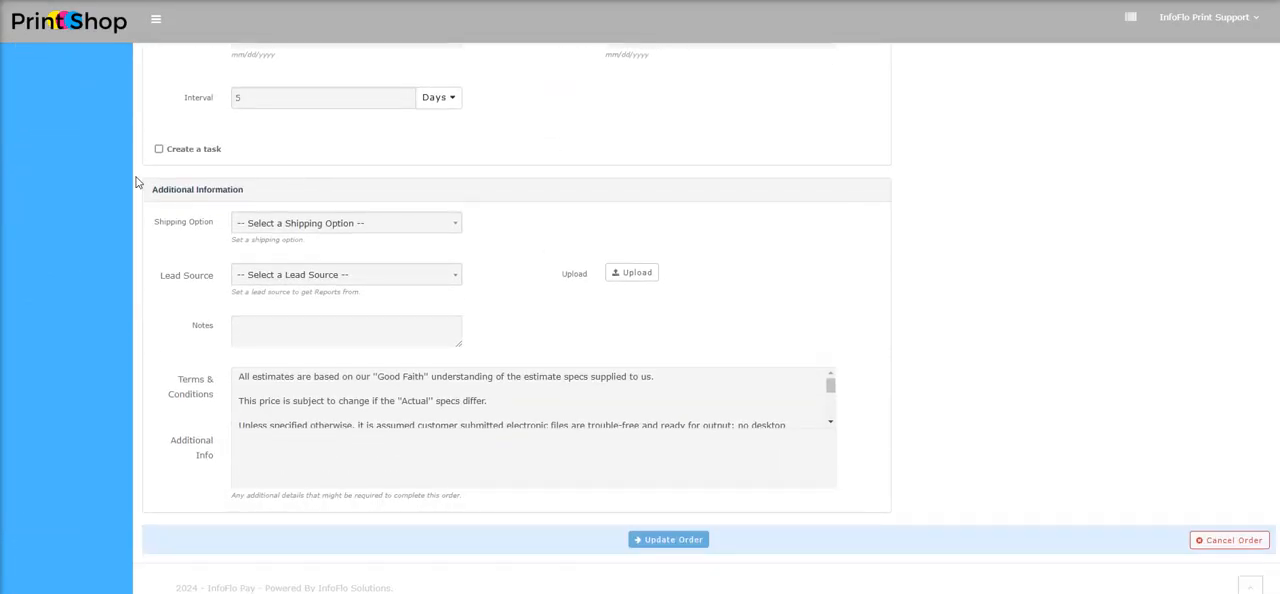
pyautogui.scroll(2, 151, 209)
pyautogui.scroll(-1, 160, 300)
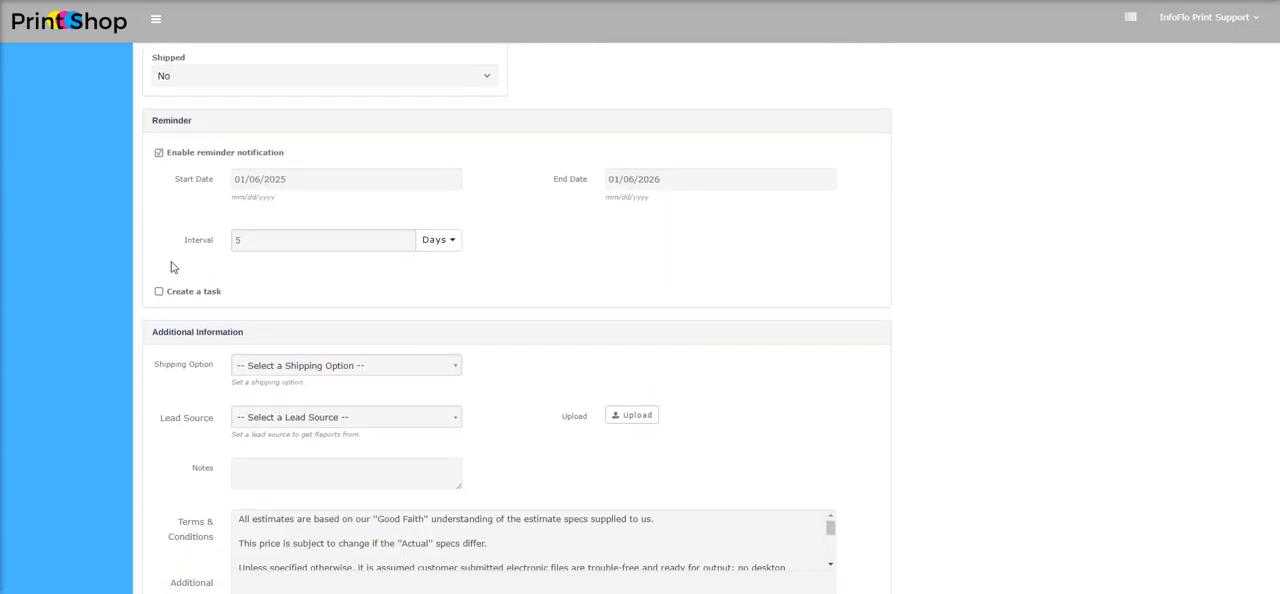
pyautogui.click(159, 146)
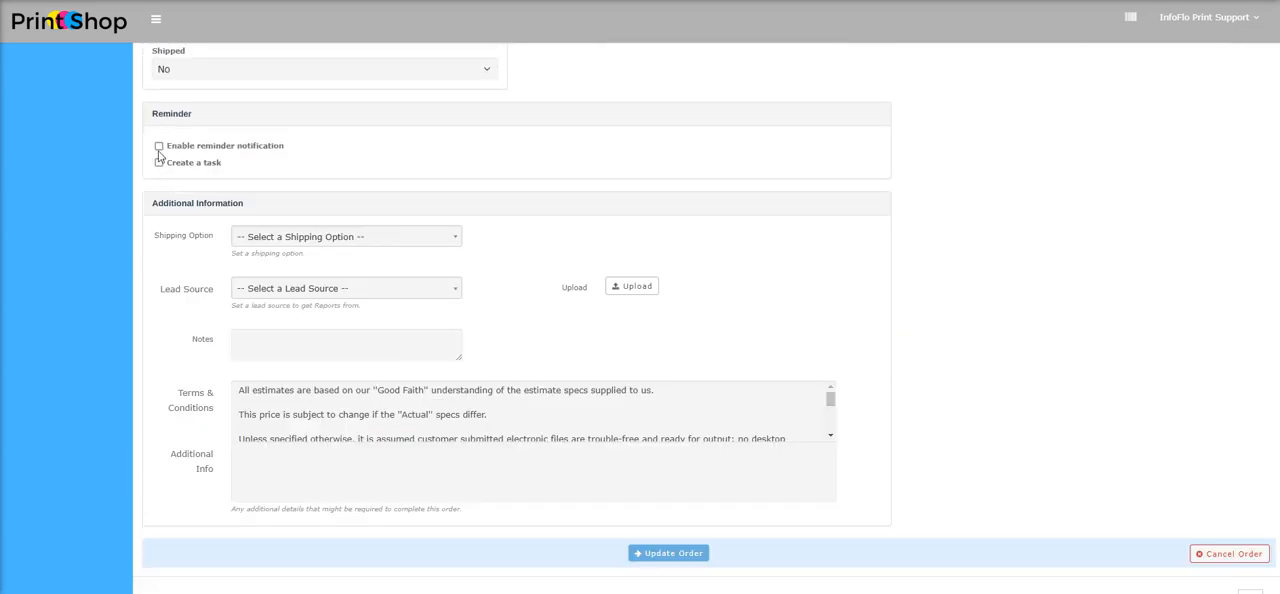
pyautogui.click(159, 147)
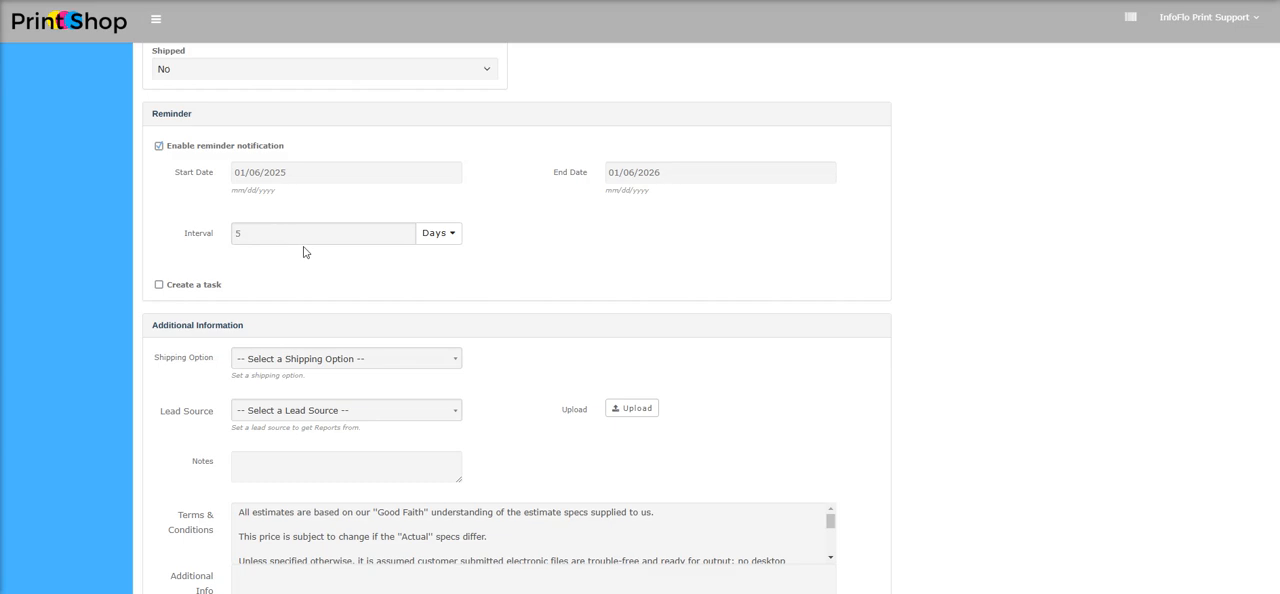
# Review the start date calendar and interval unit choices of the order's reminder, keeping the existing settings
pyautogui.click(256, 172)
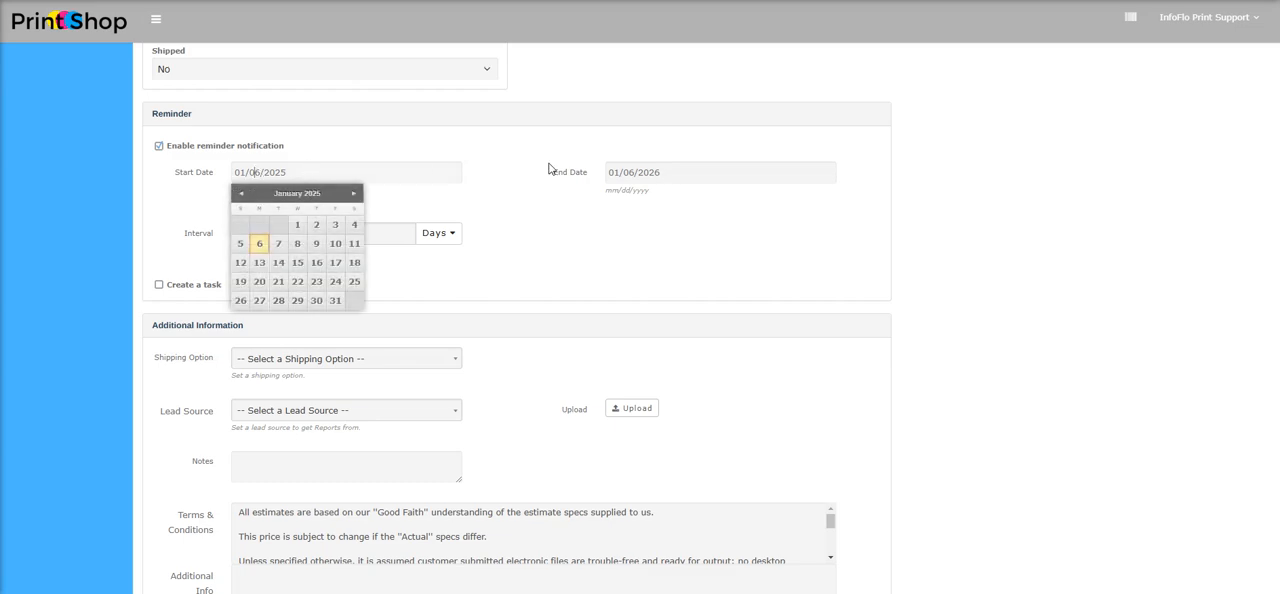
pyautogui.click(575, 222)
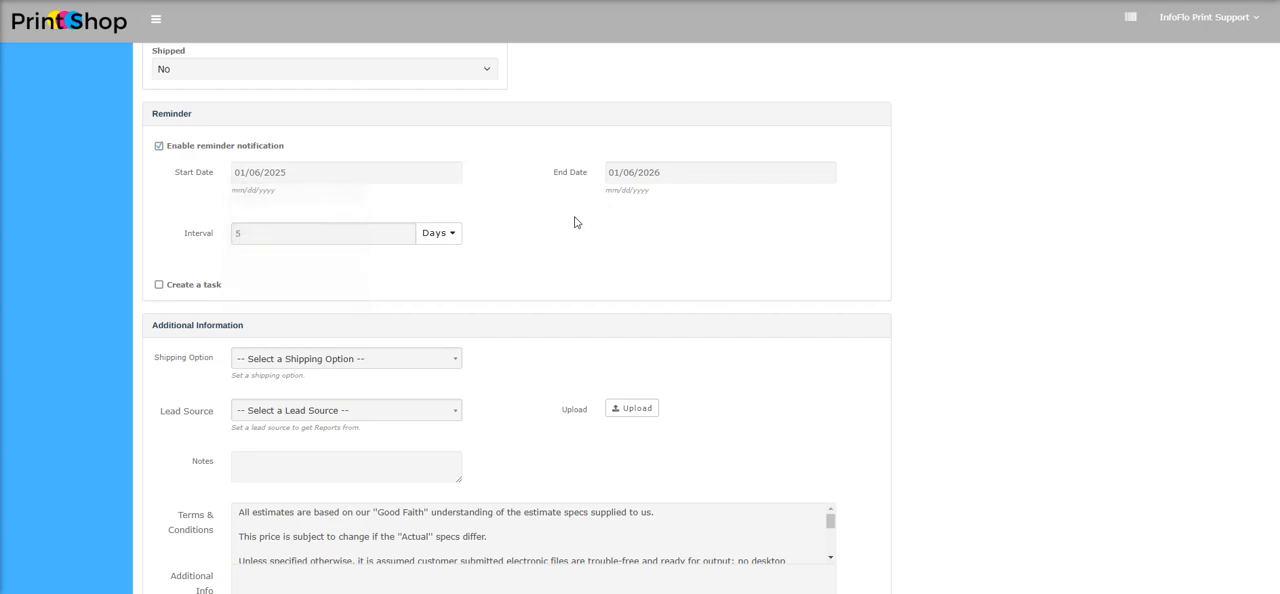
pyautogui.click(452, 235)
pyautogui.click(580, 236)
pyautogui.scroll(-3, 617, 557)
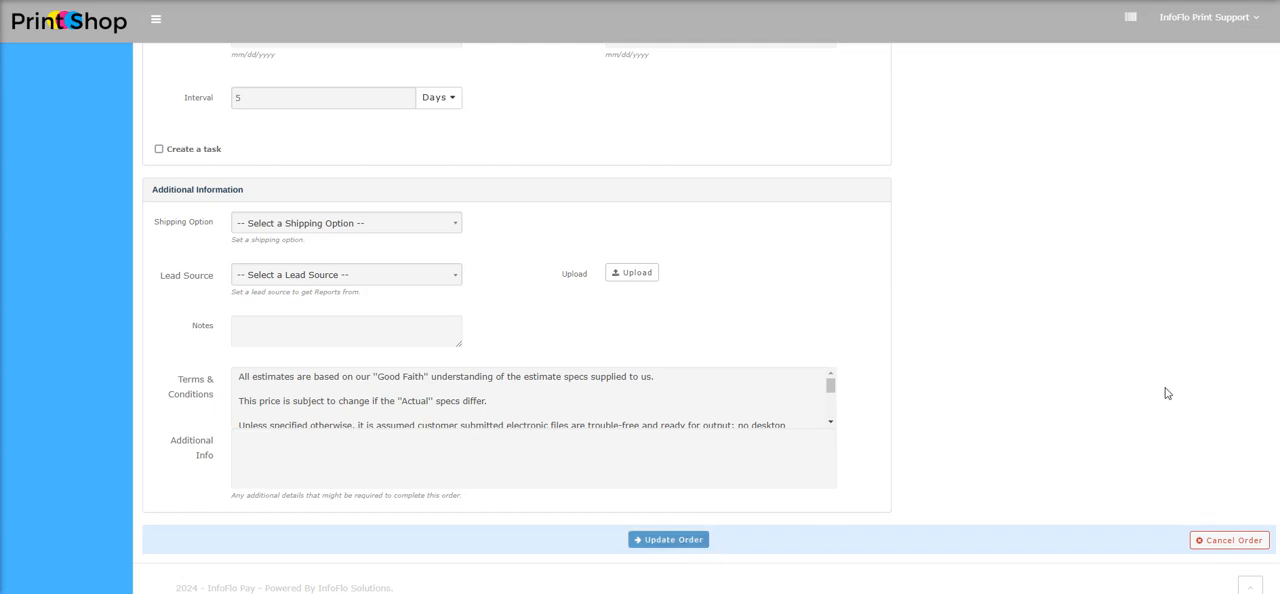